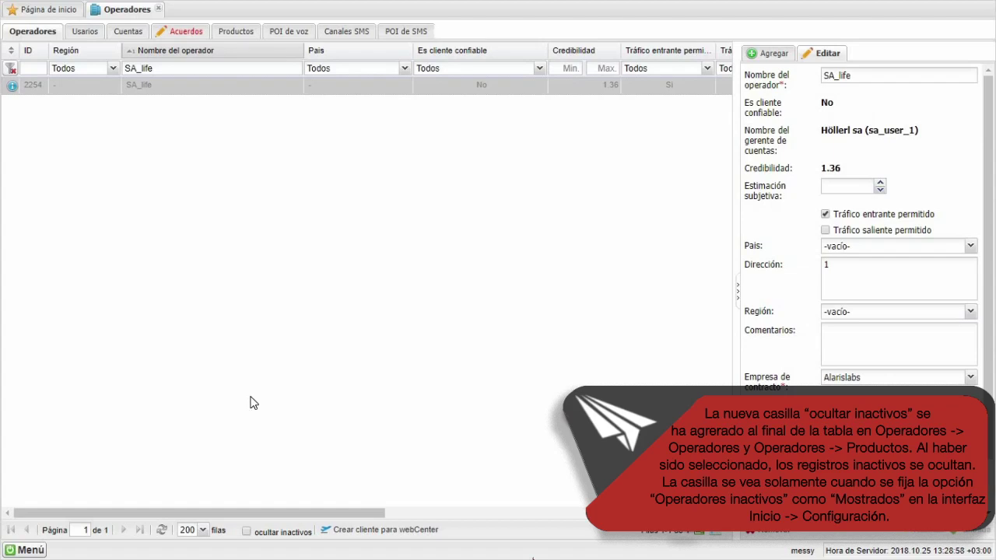
# Step: Hide inactive records in the Operadores table and toggle the same option for the SA_life products
pyautogui.click(248, 533)
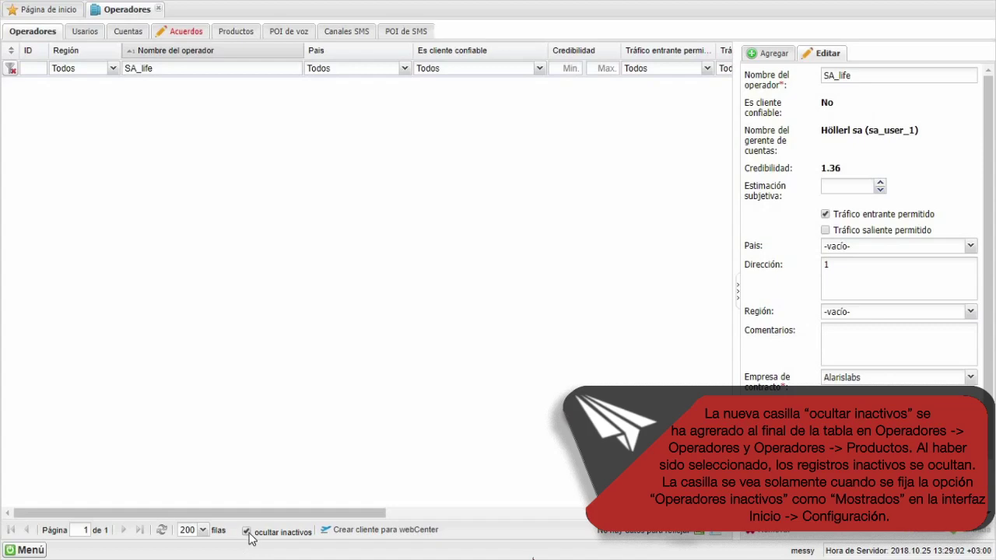
pyautogui.click(234, 33)
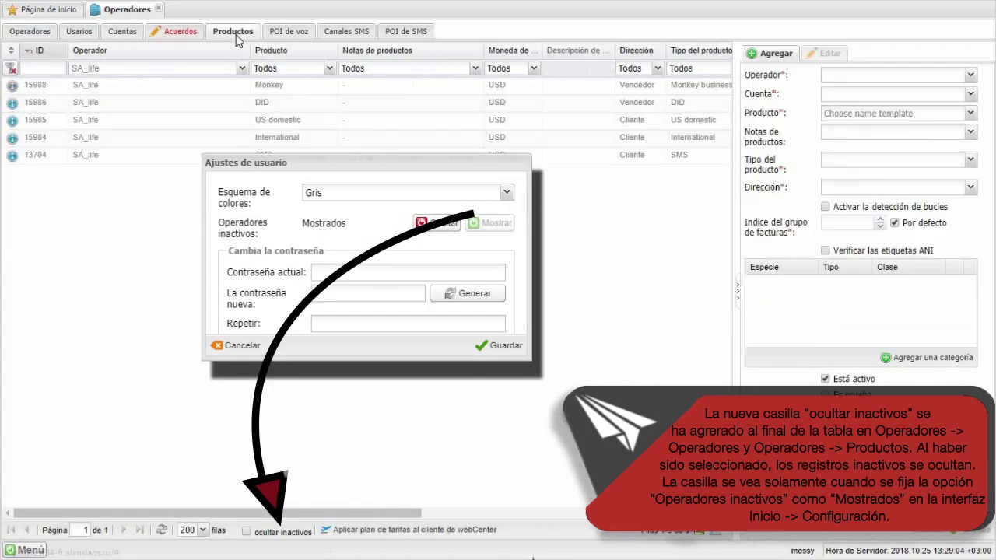
pyautogui.click(247, 532)
pyautogui.click(247, 532)
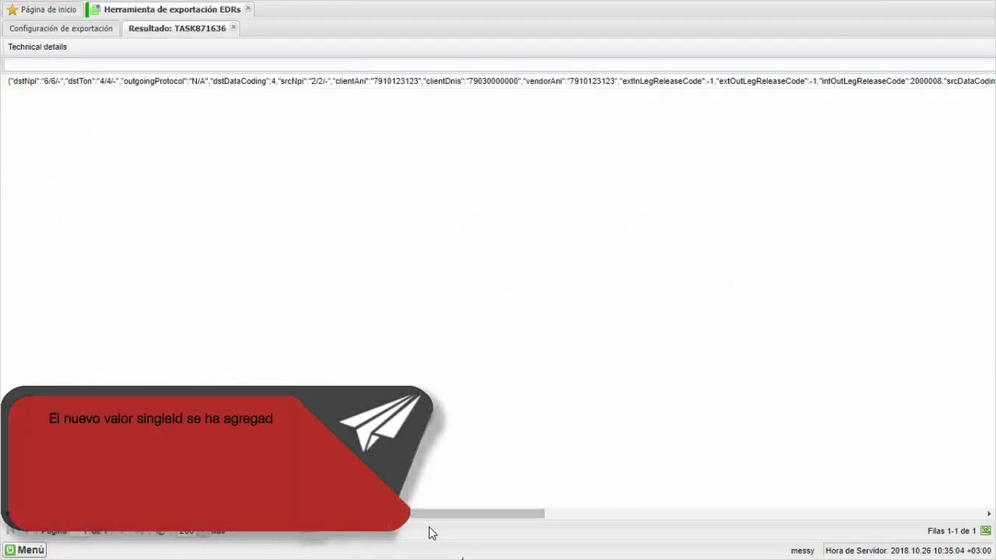
# Step: Examine the technical details of the EDR export result for the singleId value
pyautogui.moveTo(414, 519); pyautogui.dragTo(716, 509)
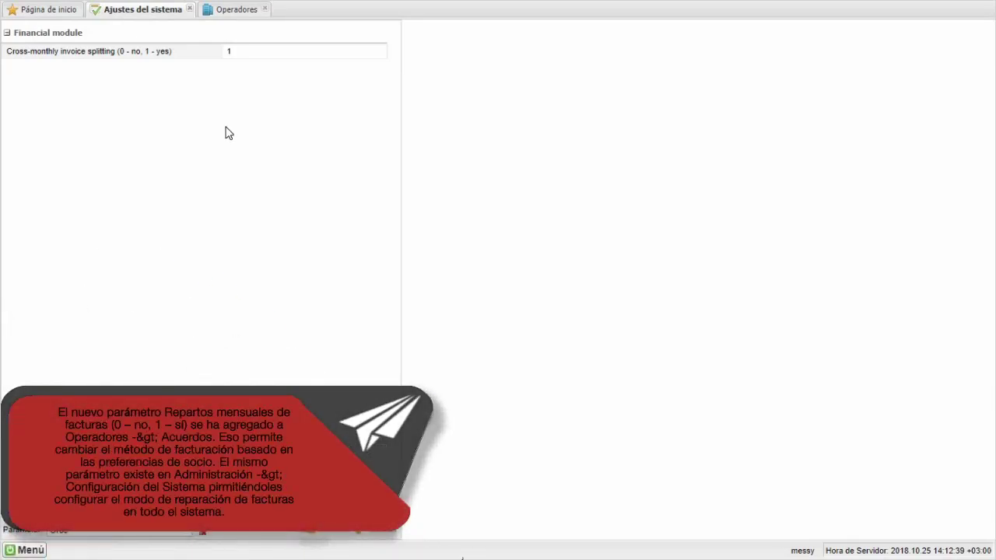
# Step: Switch to the operators interface and filter the new user's permissions by "Tipo"
pyautogui.click(237, 11)
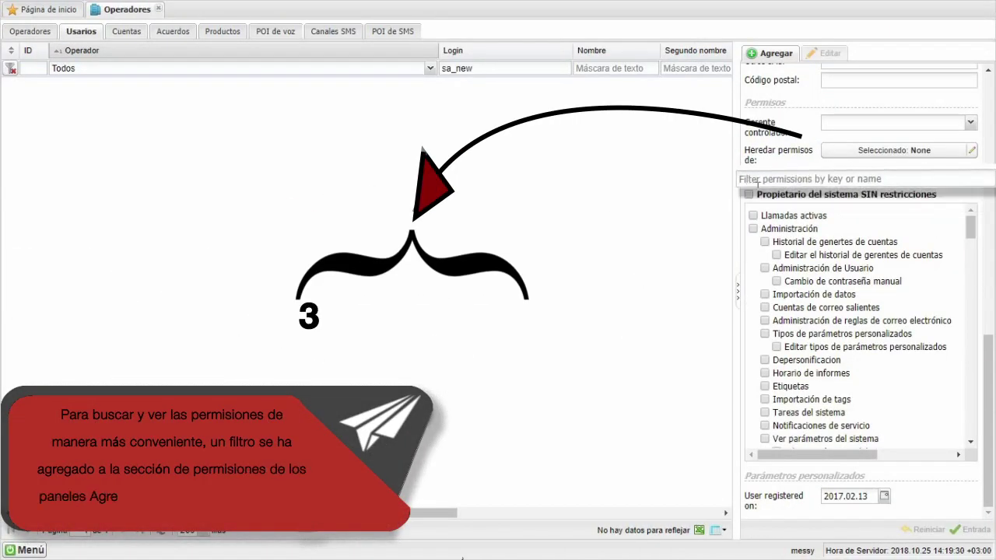
pyautogui.click(785, 177)
pyautogui.write('Tipo')
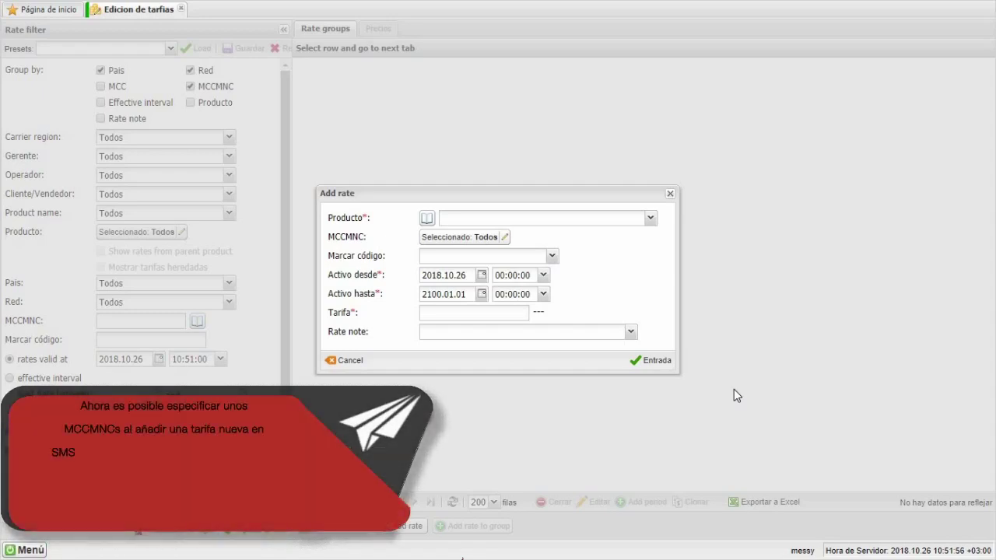
# Step: Browse the networks in the MCCMNC selector of the new rate, and save and close the selector
pyautogui.click(504, 238)
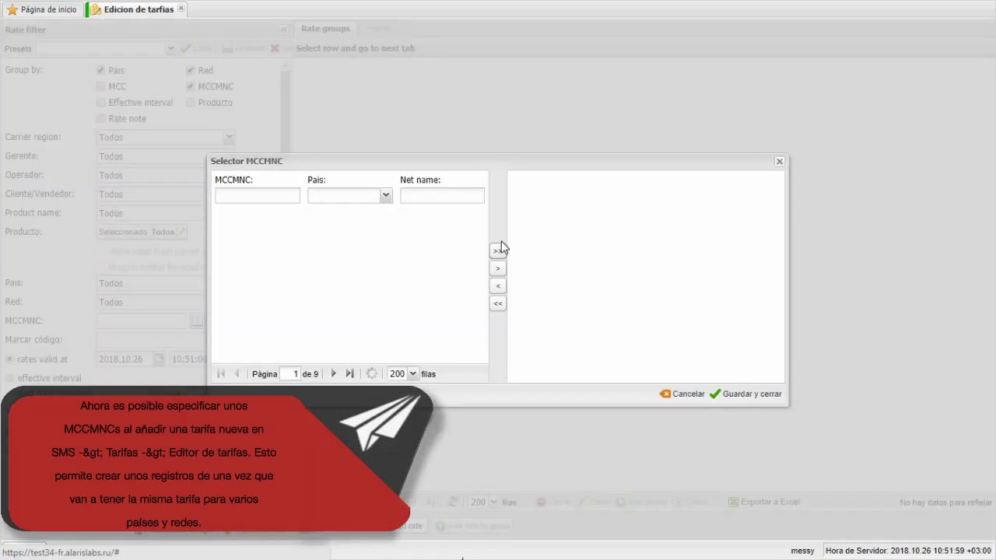
pyautogui.moveTo(481, 227); pyautogui.dragTo(483, 262)
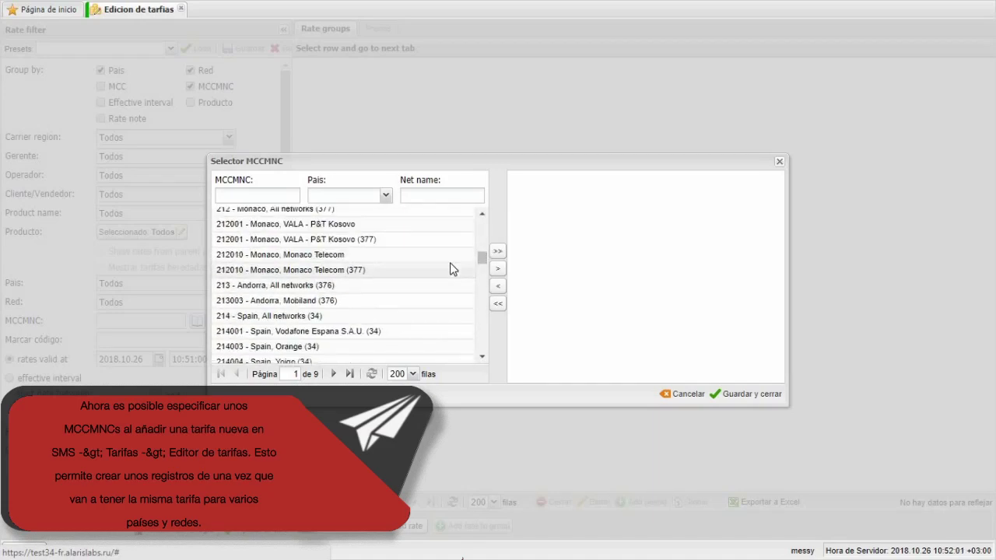
pyautogui.click(763, 395)
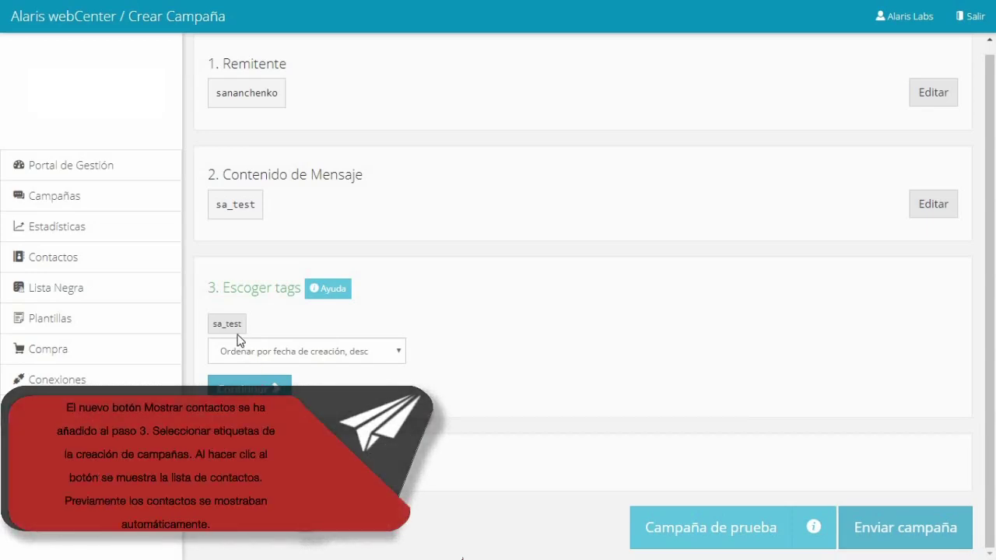
# Step: Choose the sa_test tag for the campaign and show its contact list
pyautogui.click(236, 325)
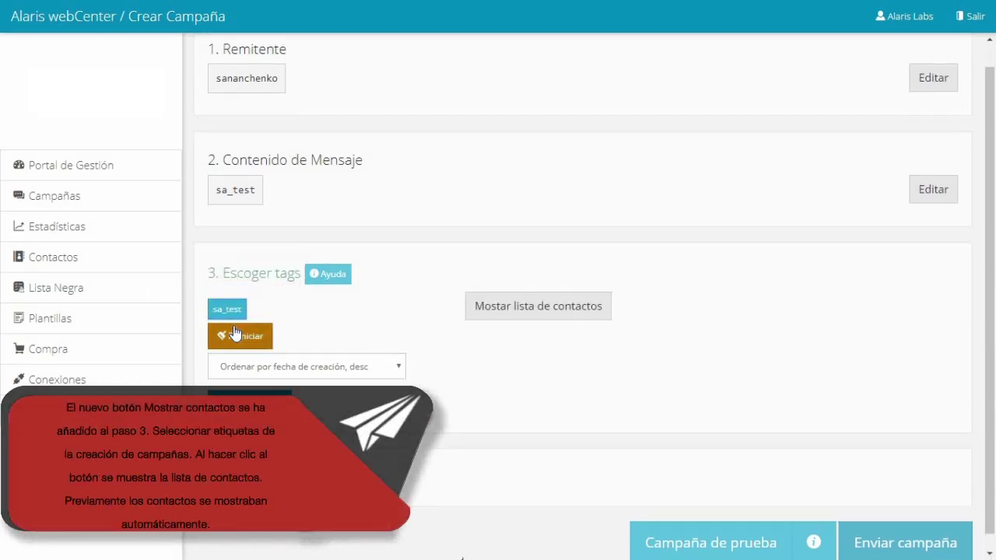
pyautogui.click(571, 314)
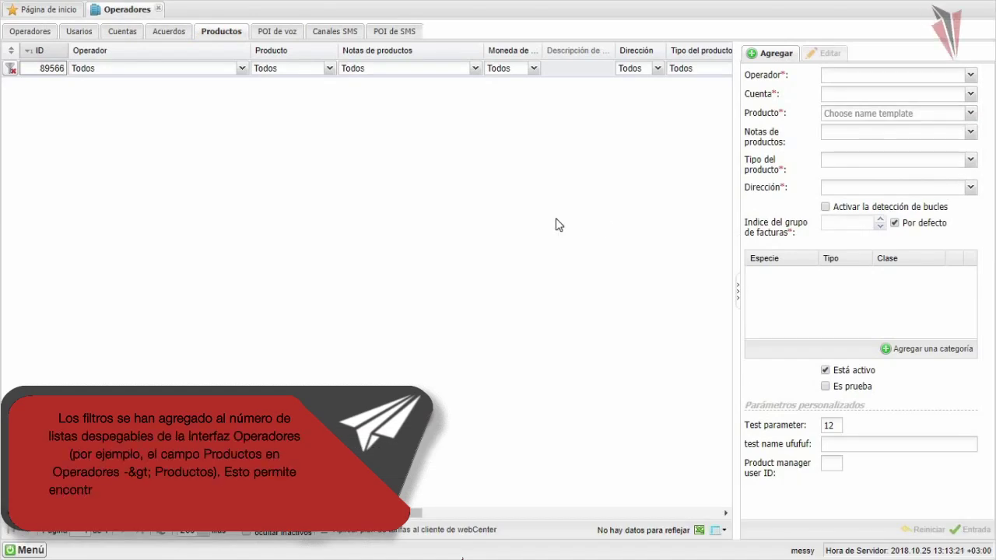
# Step: Filter the product name choices of the new product by "Pre"
pyautogui.click(970, 113)
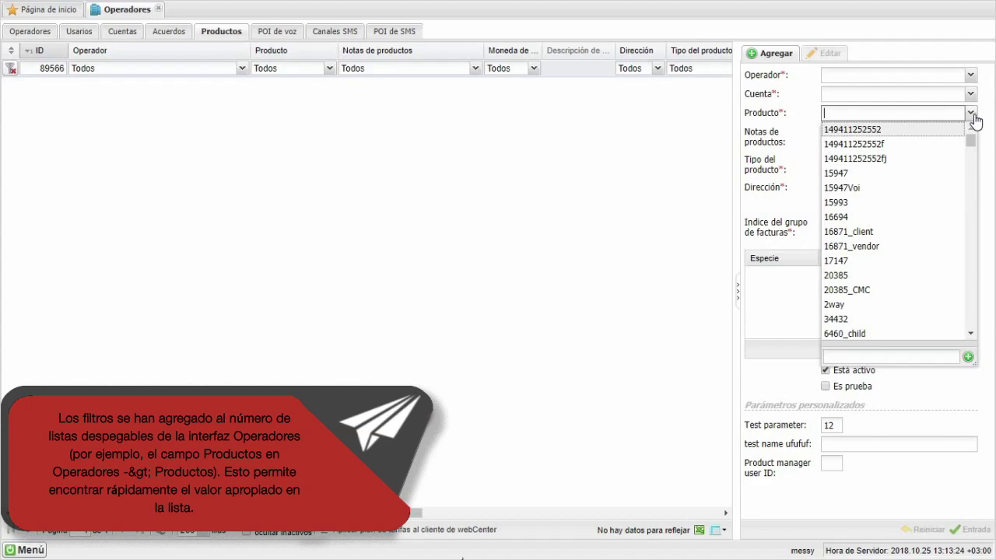
pyautogui.write('Pre')
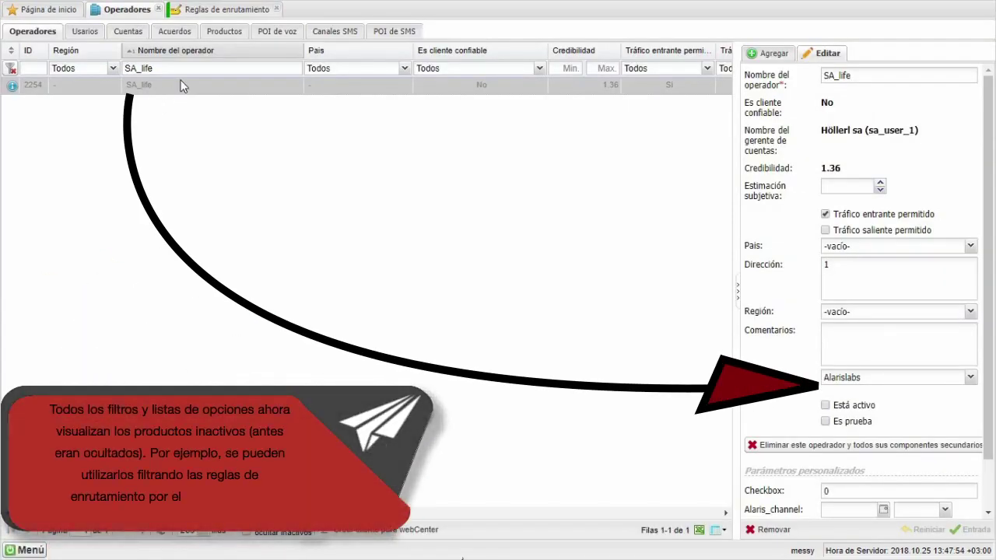
# Step: Search the client product selector of the routing rules for product names containing "sa_l"
pyautogui.click(225, 12)
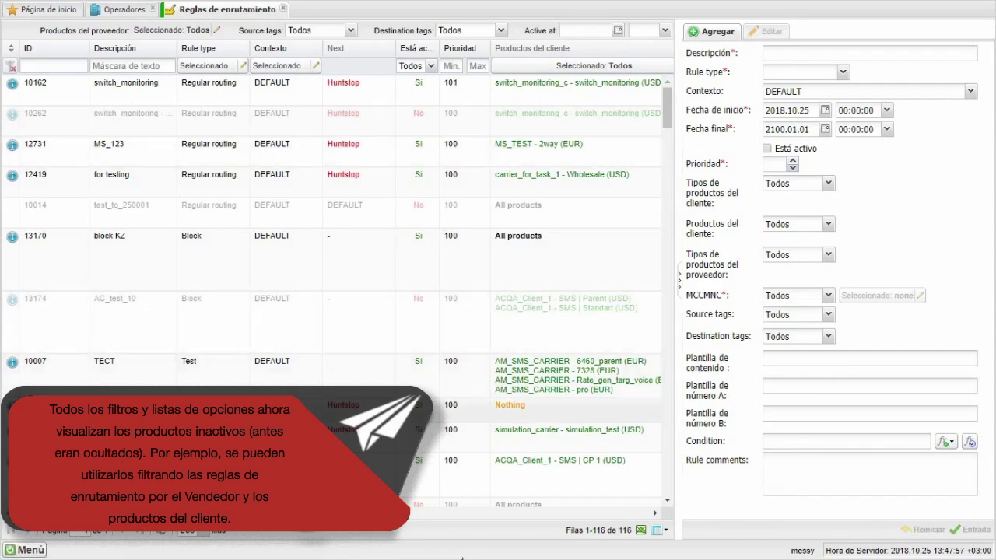
pyautogui.hscroll(1, 331, 288)
pyautogui.hscroll(1, 412, 365)
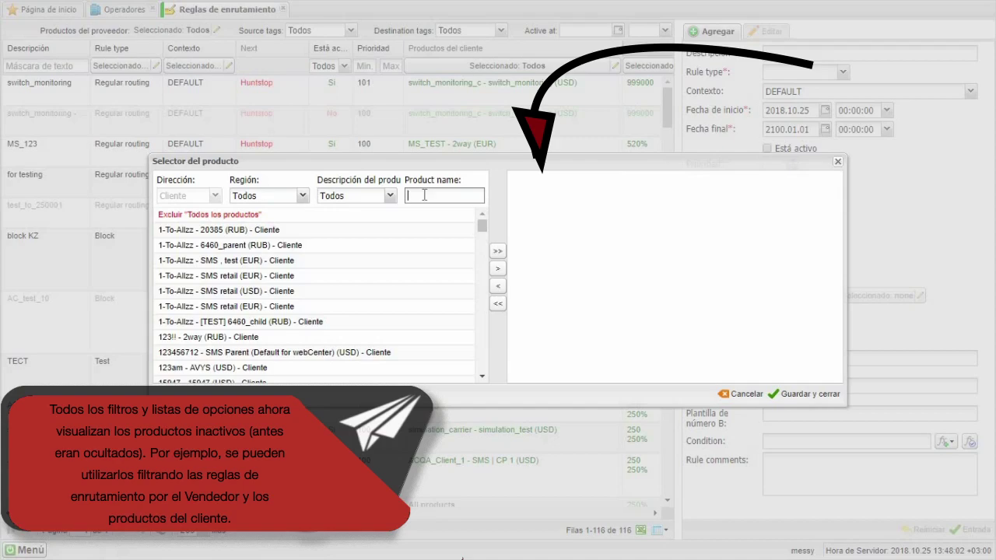
pyautogui.click(424, 196)
pyautogui.write('sa_')
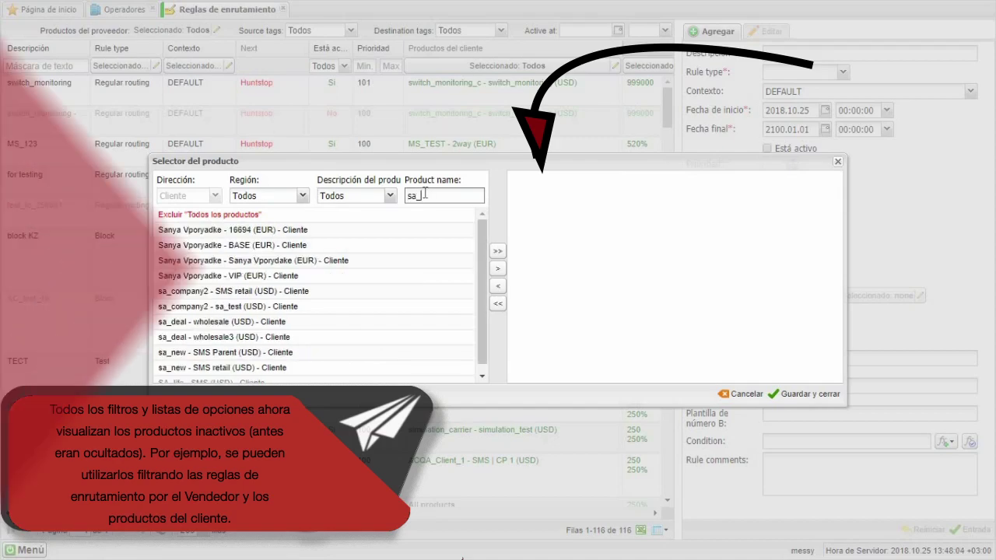
pyautogui.write('l')
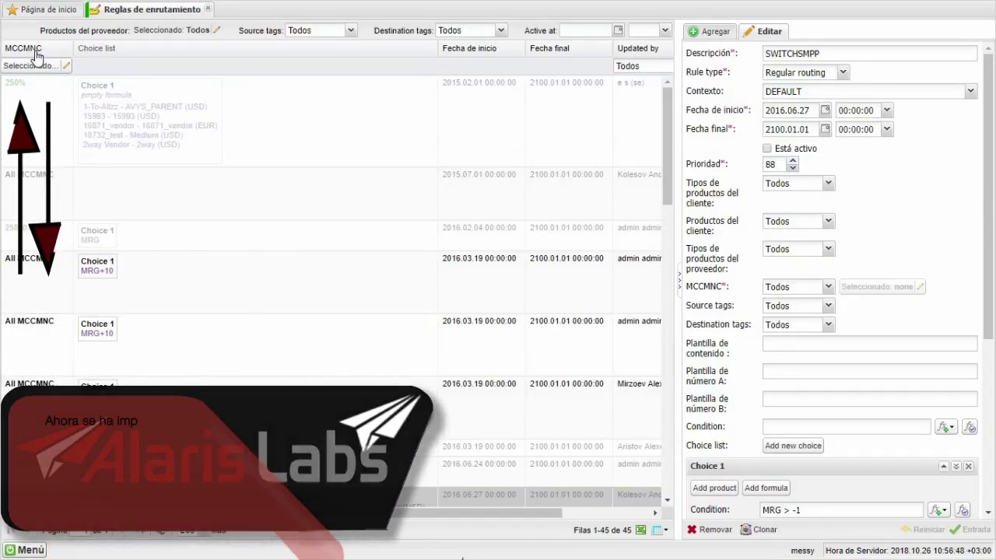
# Step: Sort the routing rules by MCCMNC in ascending order, and reverse the sort order
pyautogui.click(35, 49)
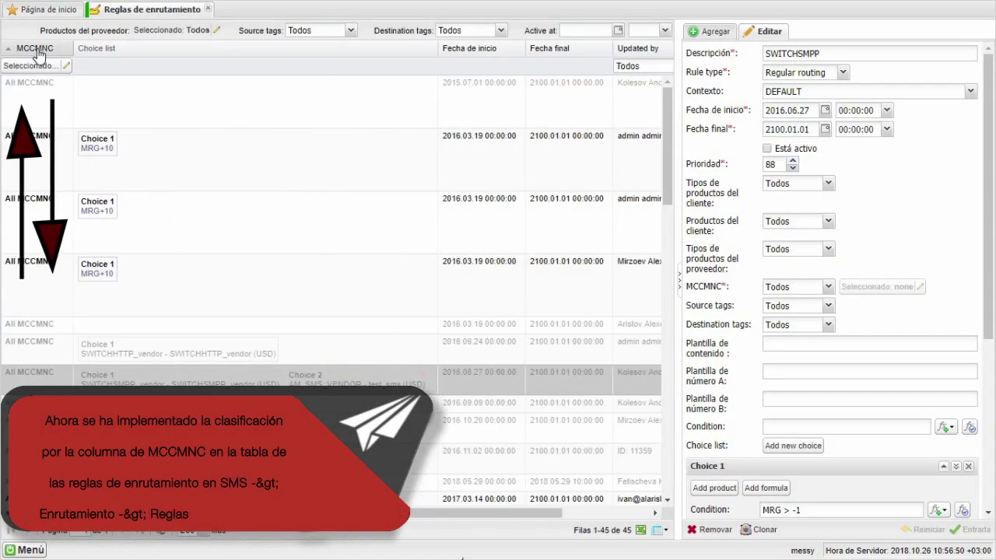
pyautogui.click(37, 49)
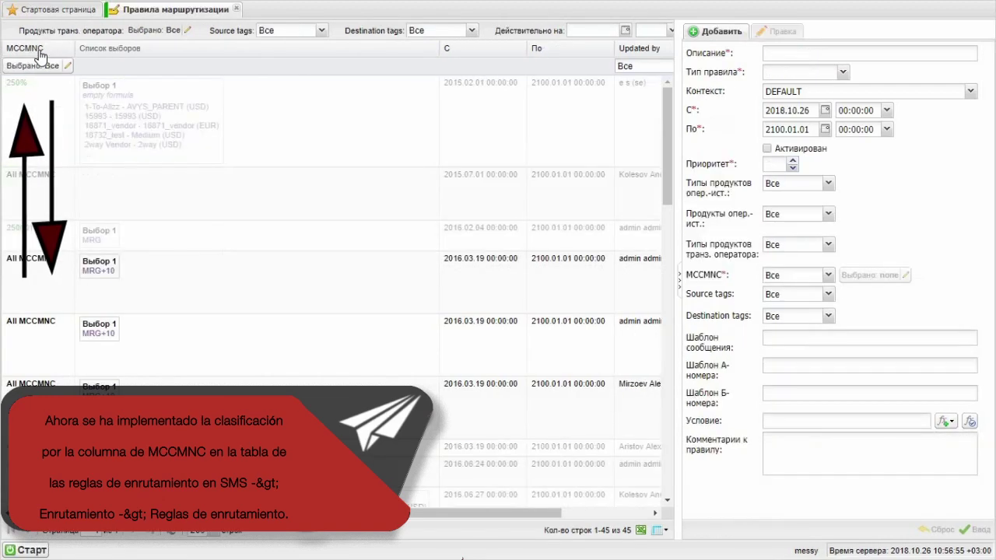
pyautogui.click(43, 48)
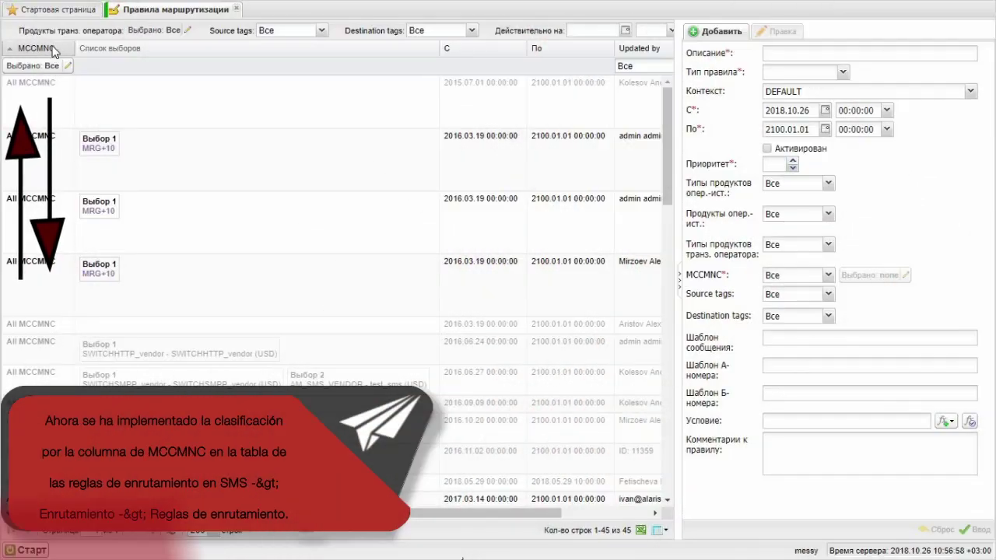
pyautogui.click(52, 49)
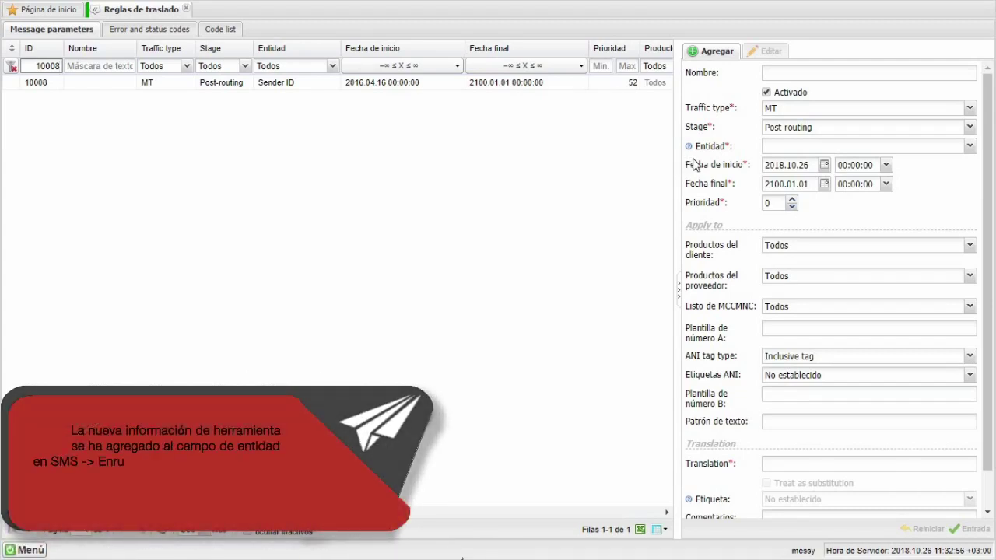
# Step: Display the help note for the Entidad field of the new translation rule
pyautogui.moveTo(690, 148)
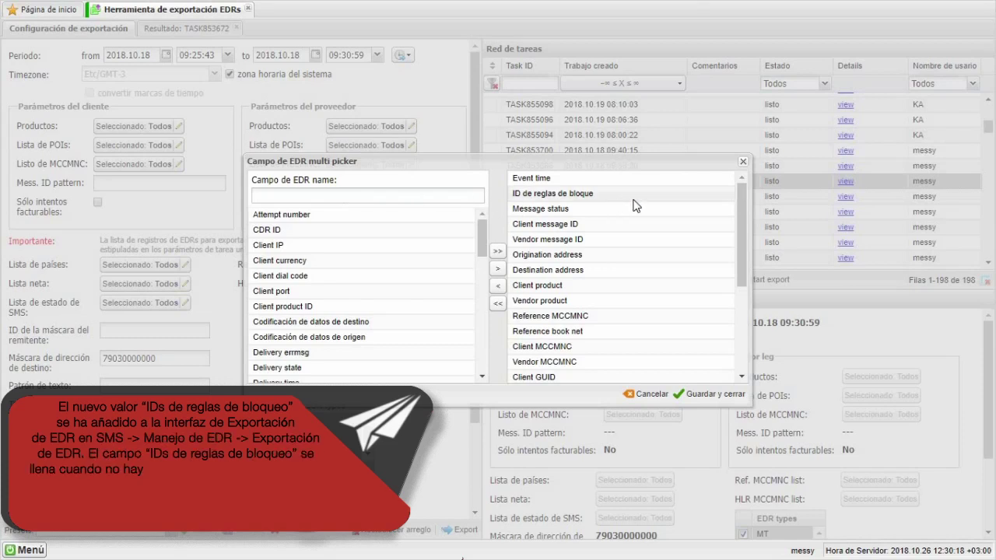
# Step: Highlight ID de reglas de bloque among the chosen EDR export fields and close the field picker
pyautogui.click(666, 201)
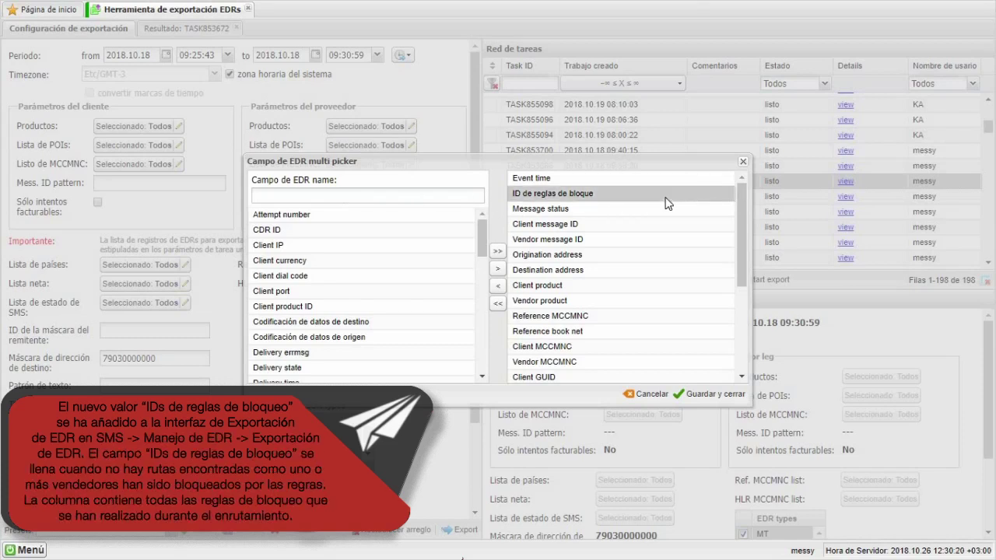
pyautogui.click(744, 163)
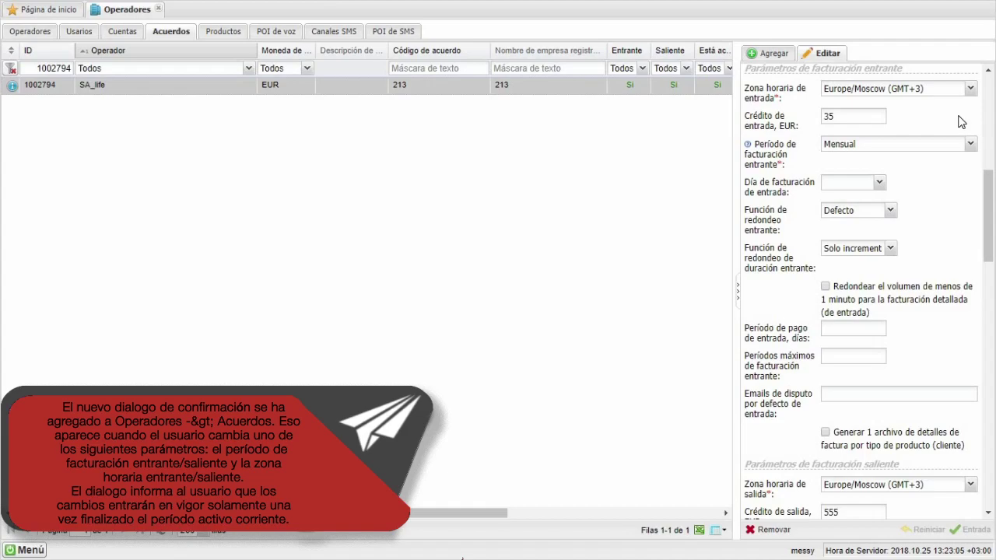
# Step: Set the incoming billing period of the SA_life agreement to Diariamente
pyautogui.click(970, 144)
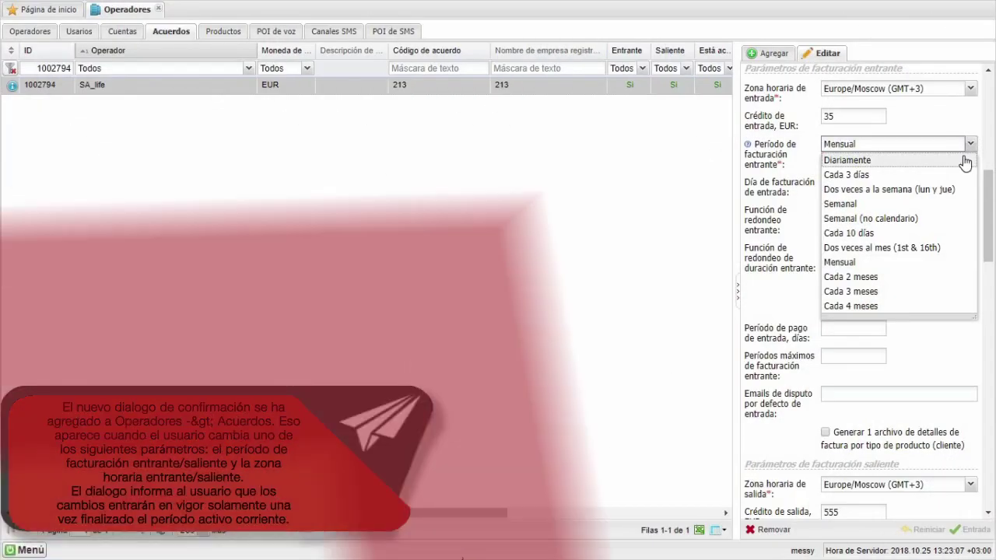
pyautogui.click(848, 159)
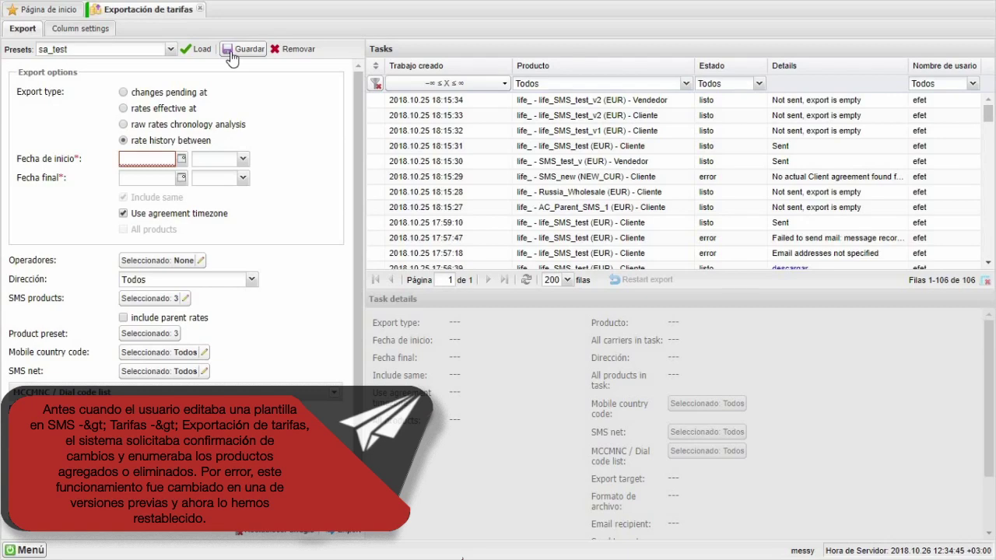
# Step: Save the changed product list to the sa_test rate export preset
pyautogui.click(231, 53)
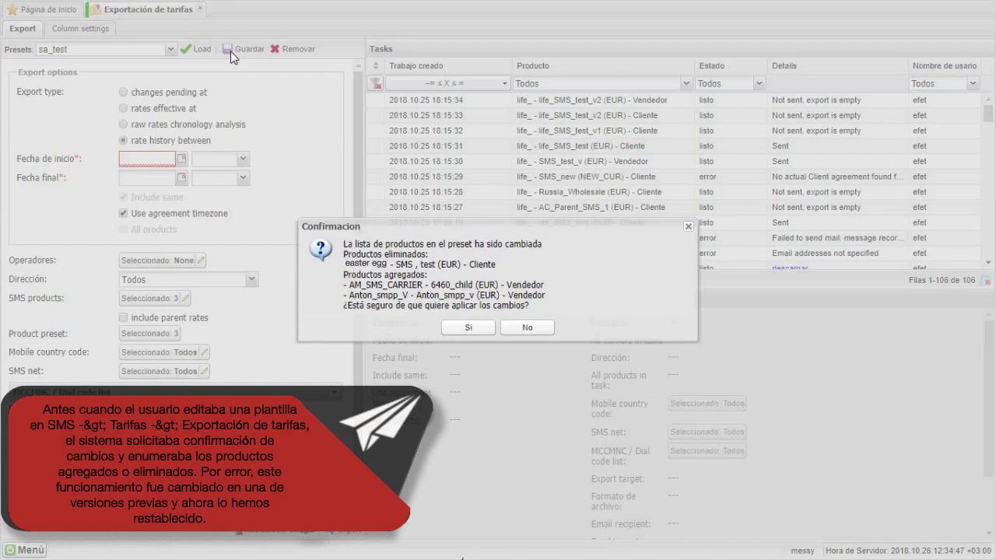